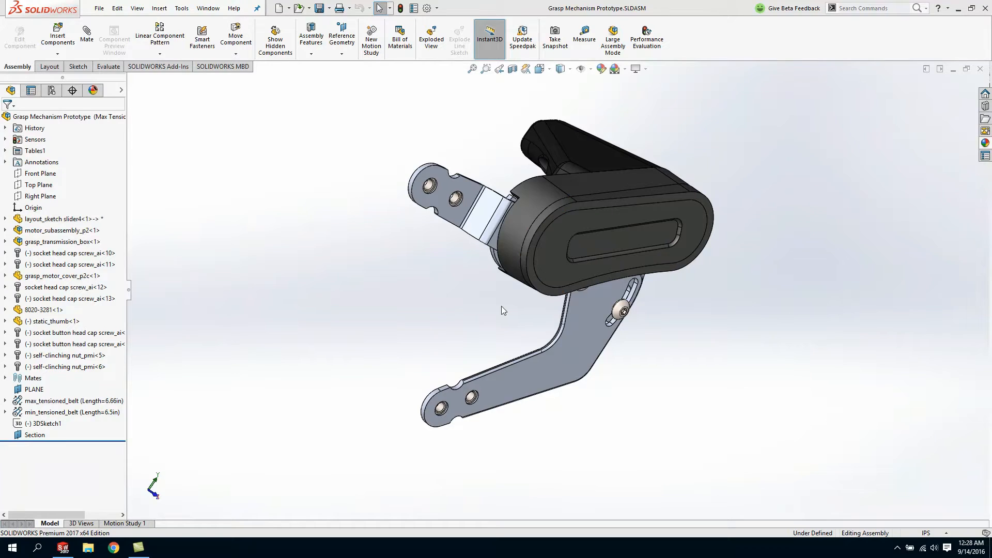
# Step: Section the assembly at the Section plane, transparently sectioning the static thumb, Grasp Outer housing and motor cover with transparency 0.8
pyautogui.click(32, 436)
pyautogui.click(513, 70)
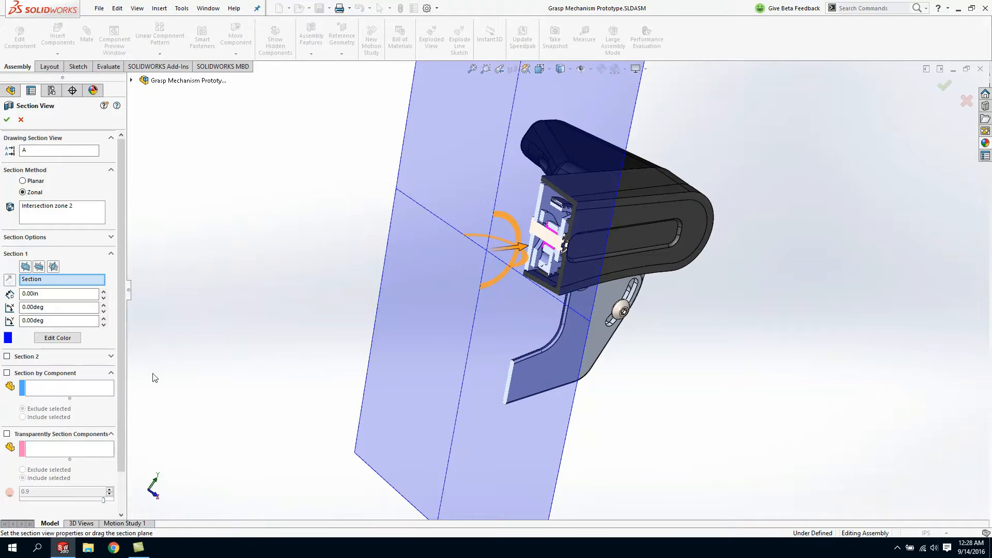
pyautogui.moveTo(122, 393); pyautogui.dragTo(123, 446)
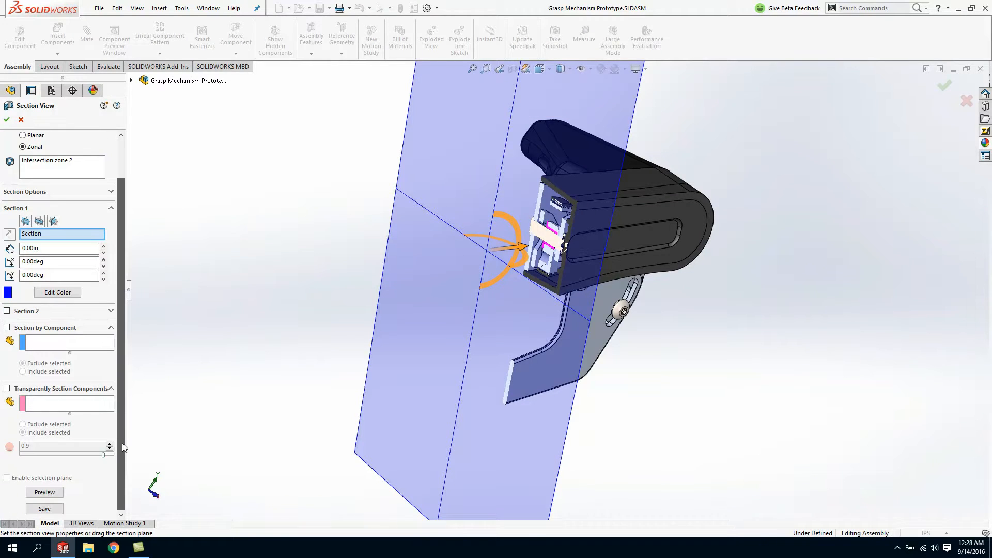
pyautogui.click(52, 407)
pyautogui.press('Down')
pyautogui.click(610, 341)
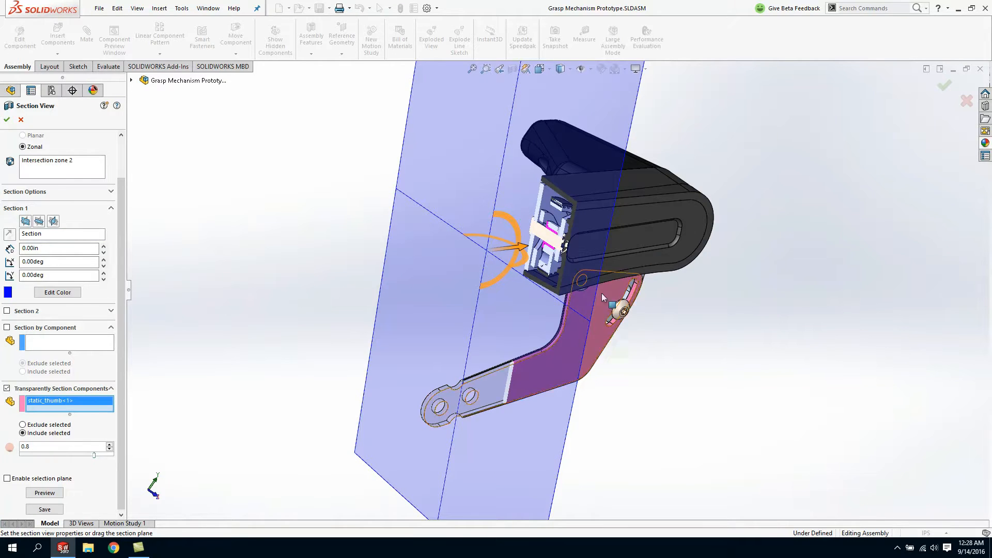
pyautogui.click(617, 203)
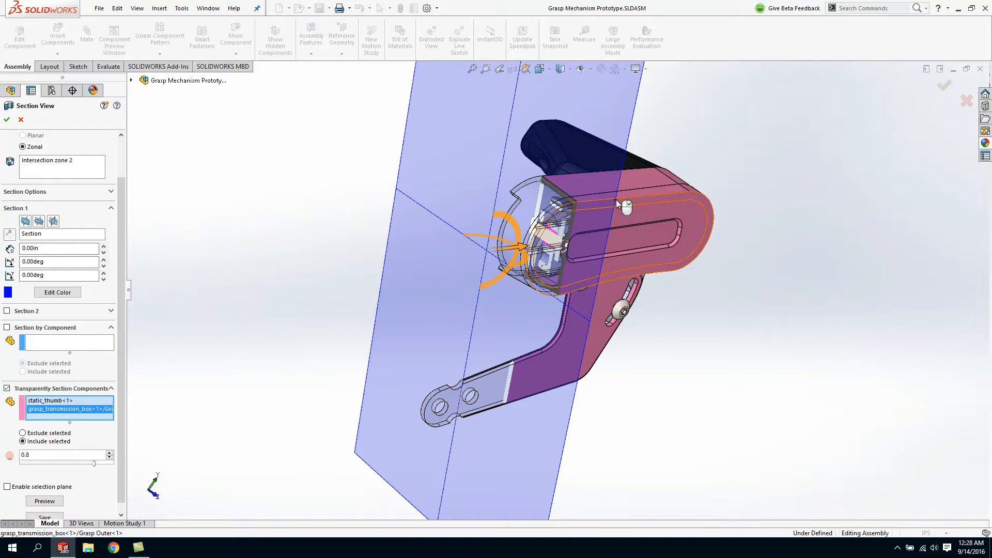
pyautogui.click(636, 157)
pyautogui.moveTo(631, 260); pyautogui.dragTo(563, 321, button='middle')
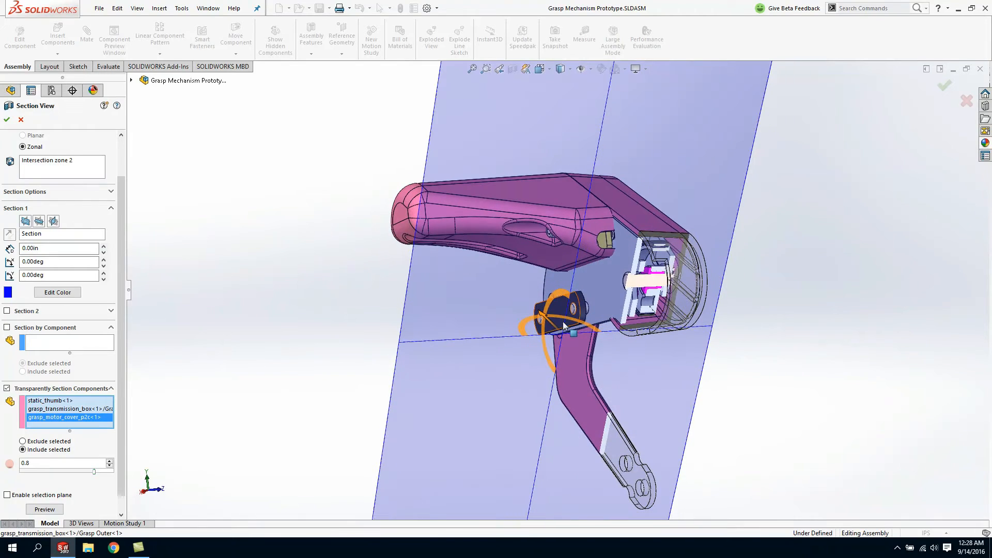
# Step: Set the section plane's offset to 1.375 in and apply the section view
pyautogui.moveTo(543, 314); pyautogui.dragTo(520, 260)
pyautogui.moveTo(70, 251); pyautogui.dragTo(2, 241)
pyautogui.write('1.375')
pyautogui.press('Return')
pyautogui.click(7, 119)
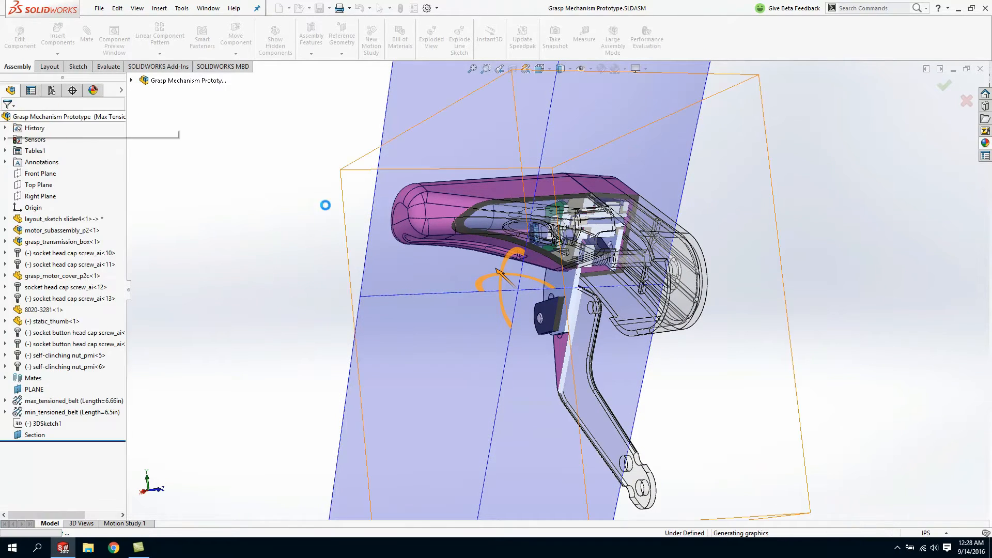
# Step: Open the flanged Insert part around the shaft inside the housing in its own window
pyautogui.scroll(-6, 596, 227)
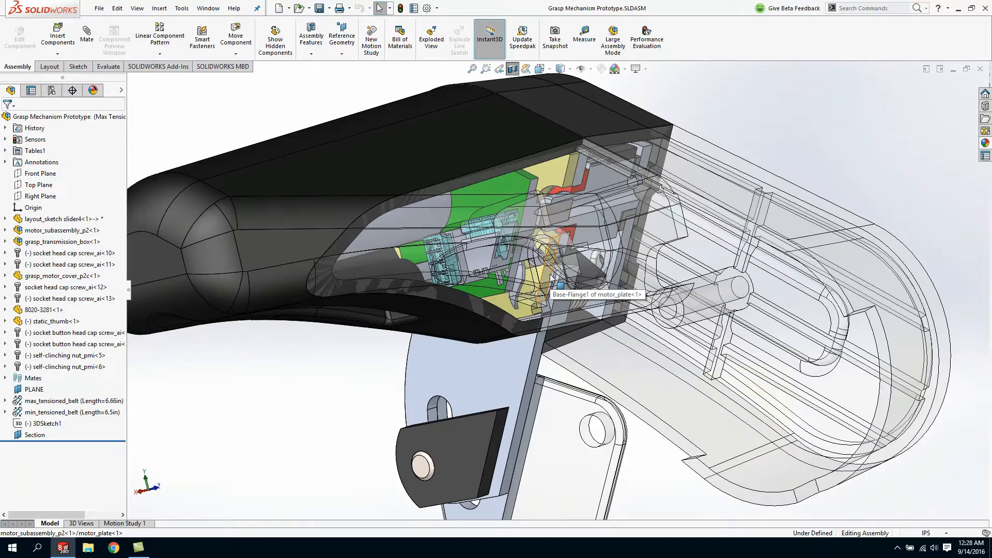
pyautogui.scroll(-5, 576, 209)
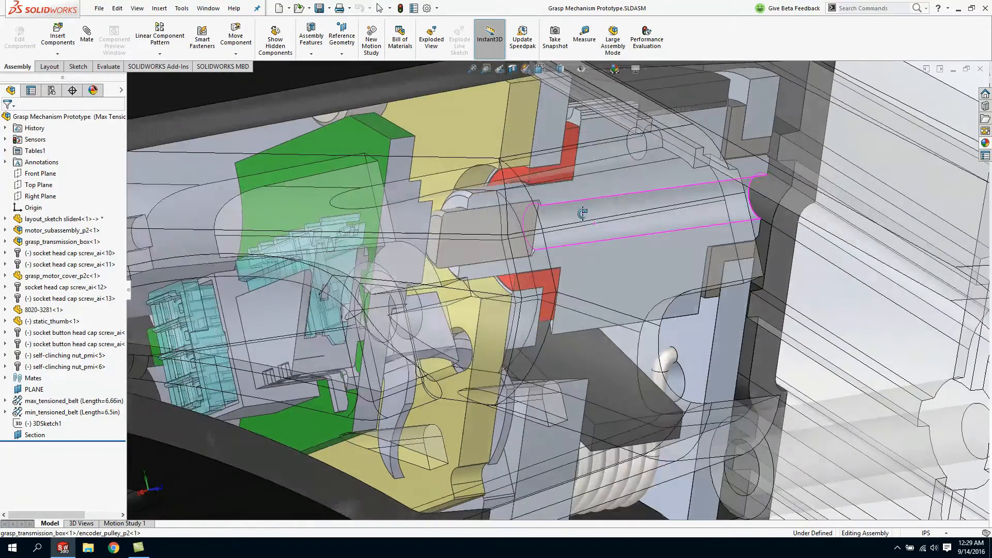
pyautogui.scroll(-5, 568, 207)
pyautogui.click(541, 180)
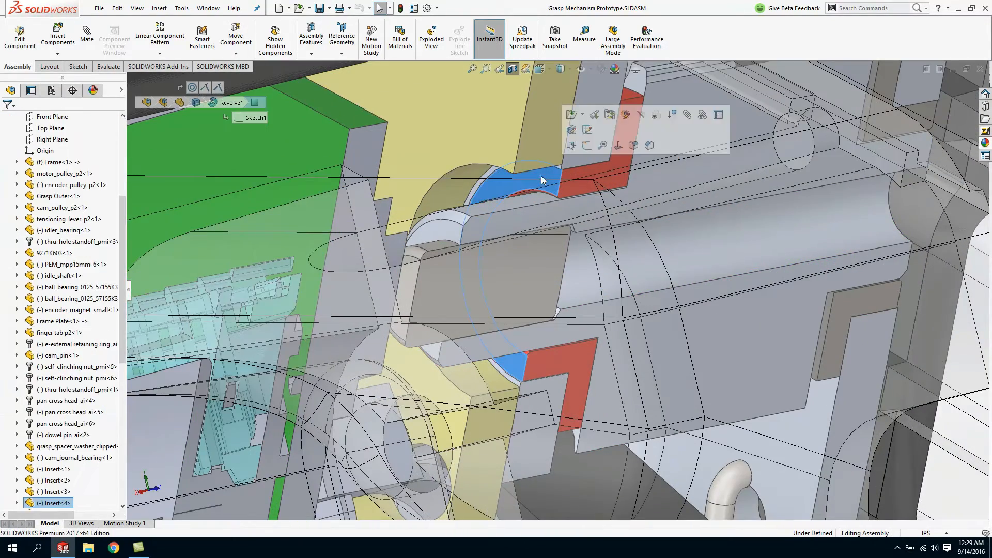
pyautogui.click(609, 114)
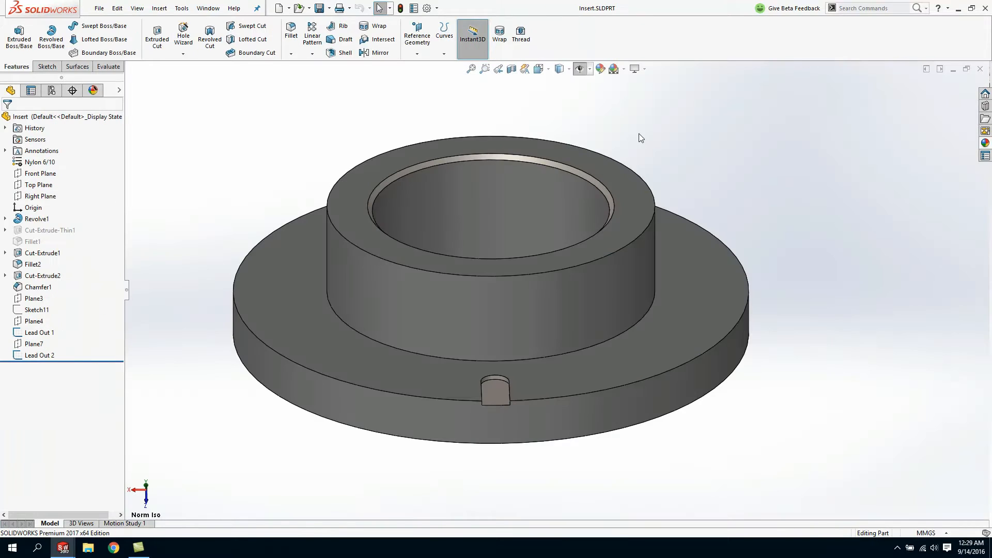
# Step: Set up a thread on the collar's upper outer circular edge, offset 0.5 mm in the reversed direction
pyautogui.click(630, 243)
pyautogui.click(520, 38)
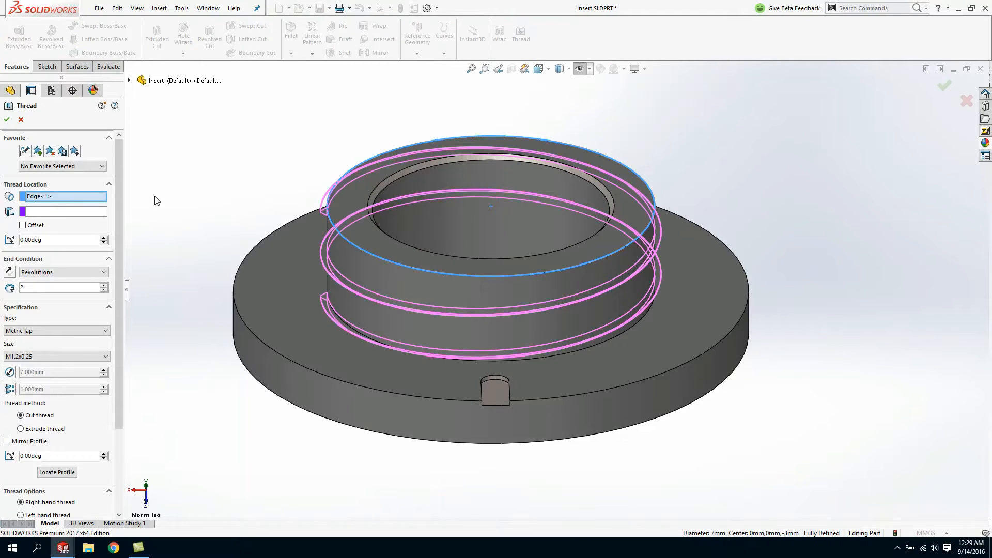
pyautogui.click(35, 226)
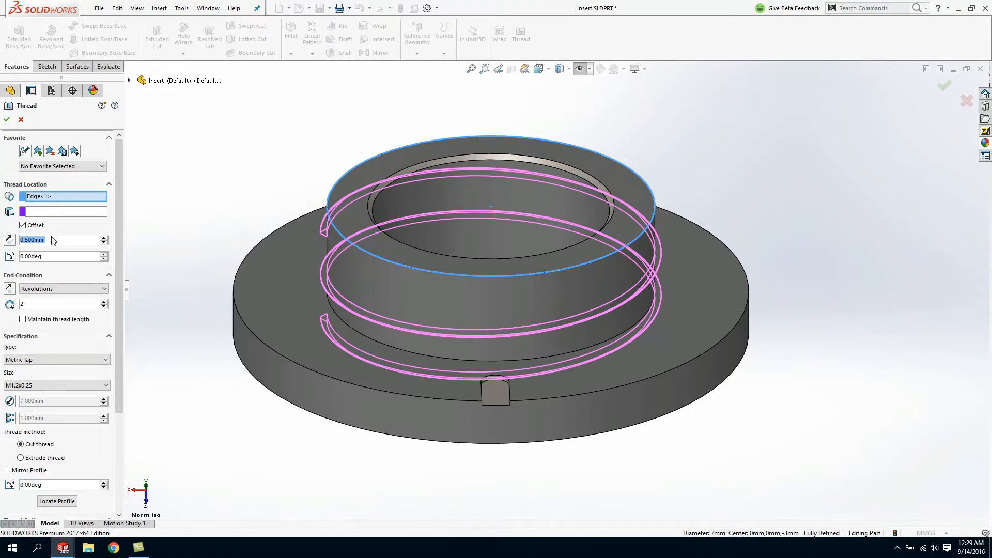
pyautogui.click(10, 239)
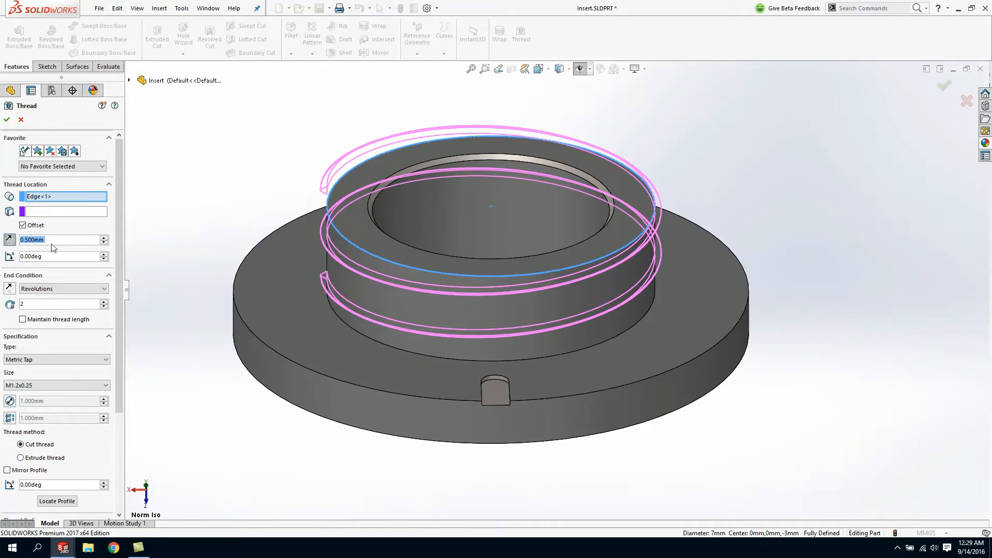
# Step: Set the thread method to Extrude thread and trim the thread with the start face
pyautogui.scroll(-5, 118, 240)
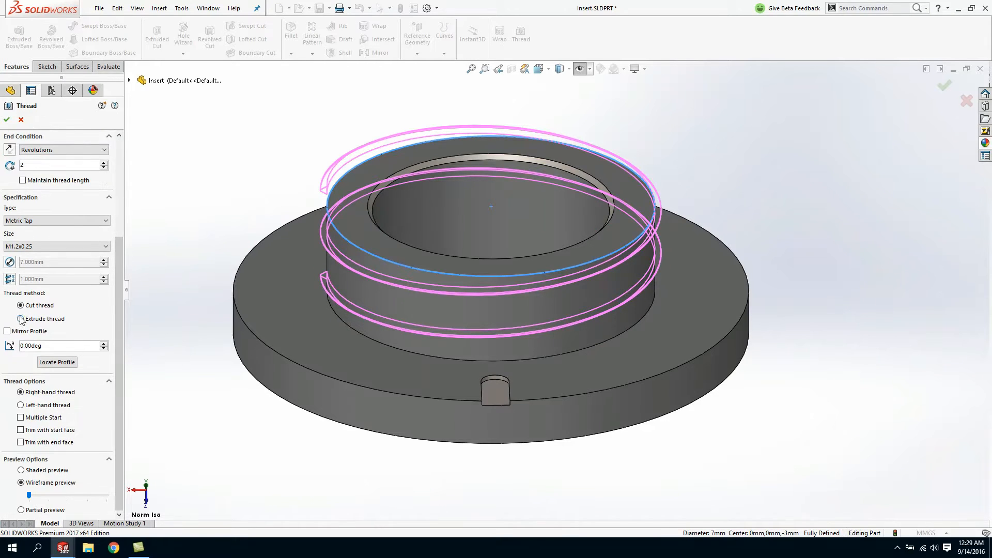
pyautogui.click(21, 319)
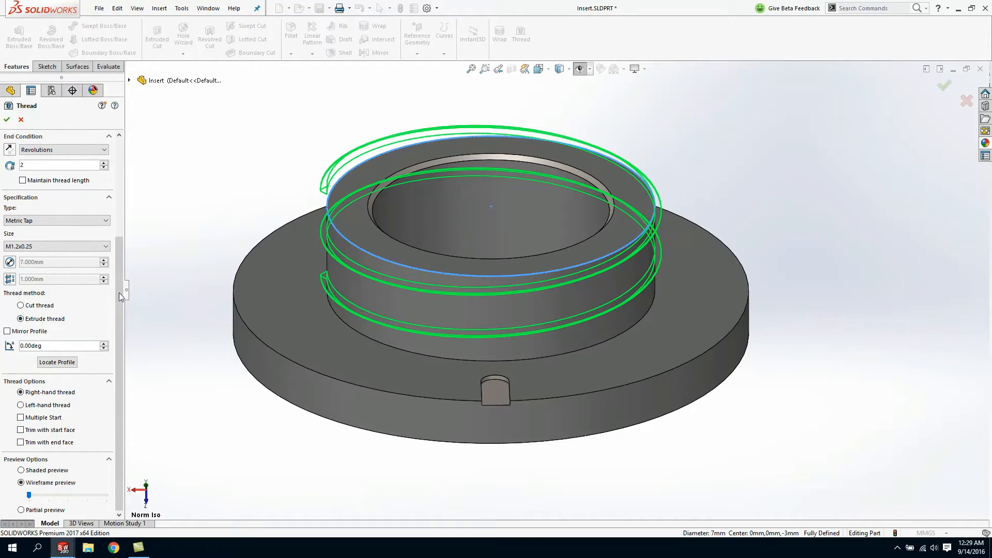
pyautogui.moveTo(339, 357); pyautogui.dragTo(334, 283, button='middle')
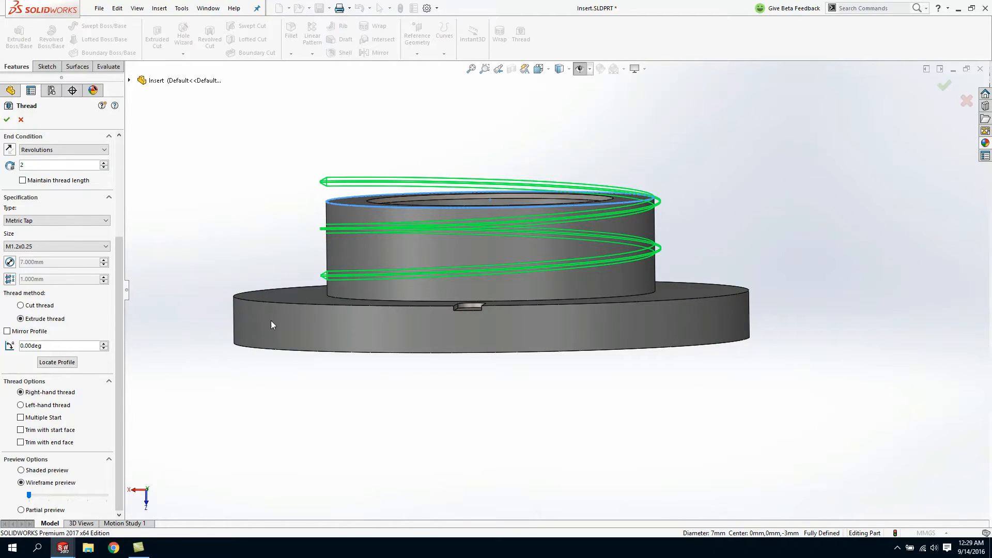
pyautogui.click(20, 430)
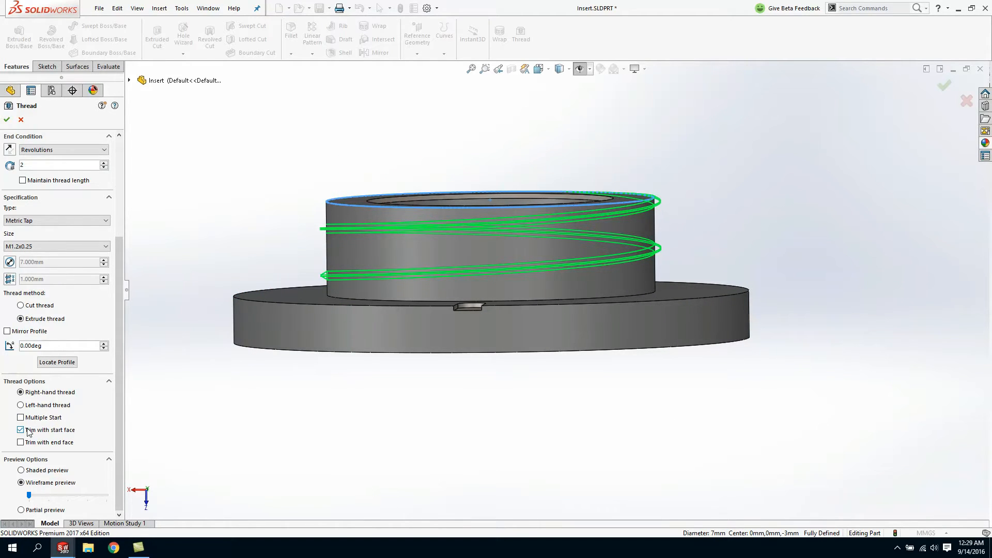
pyautogui.click(22, 430)
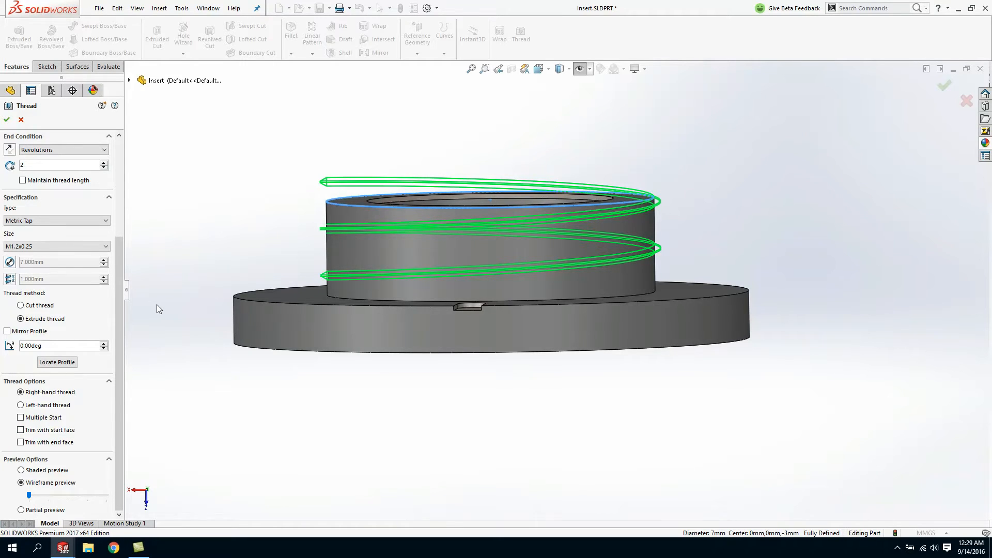
pyautogui.click(22, 430)
# Step: Make the thread multiple start with 2 starts and create it
pyautogui.moveTo(449, 305); pyautogui.dragTo(589, 280, button='middle')
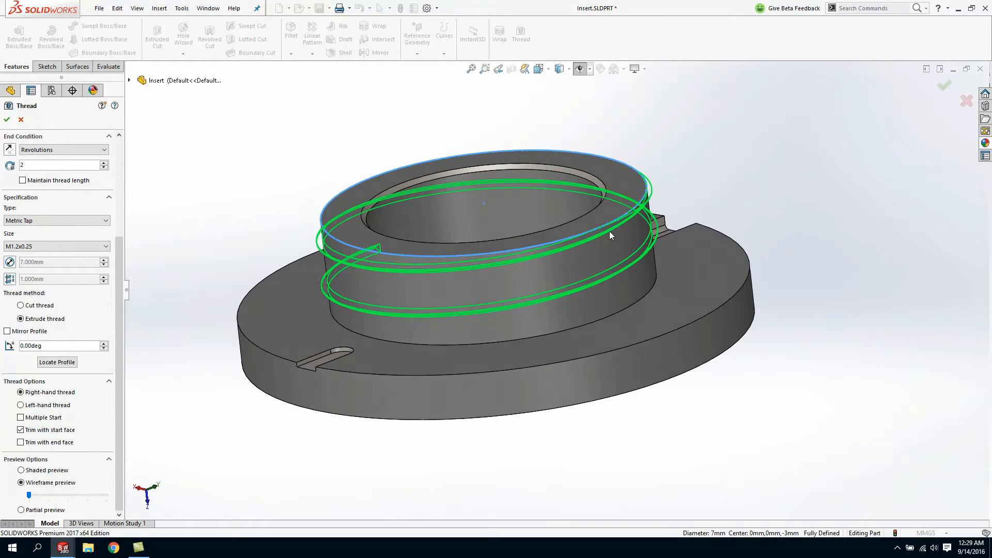
pyautogui.scroll(-5, 632, 197)
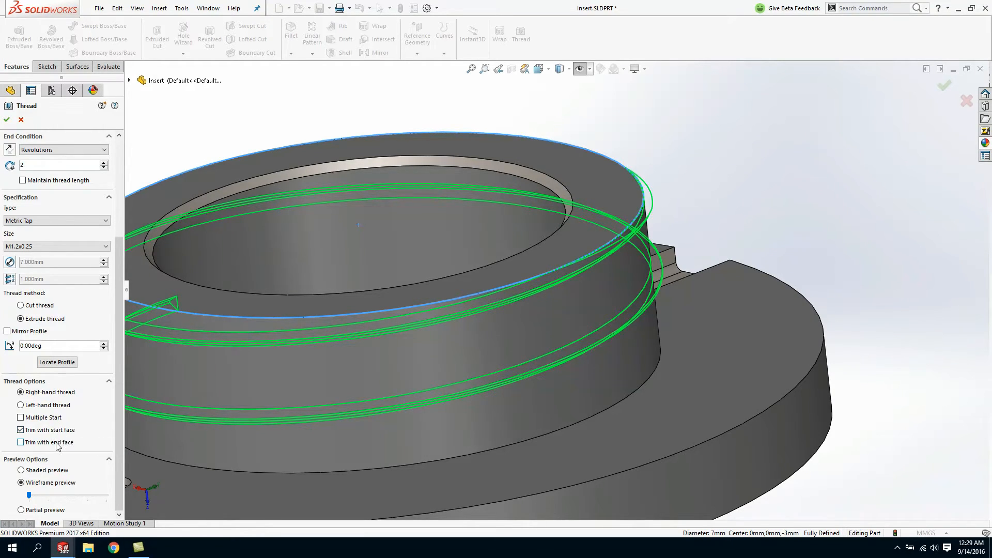
pyautogui.moveTo(527, 345); pyautogui.dragTo(688, 231, button='middle')
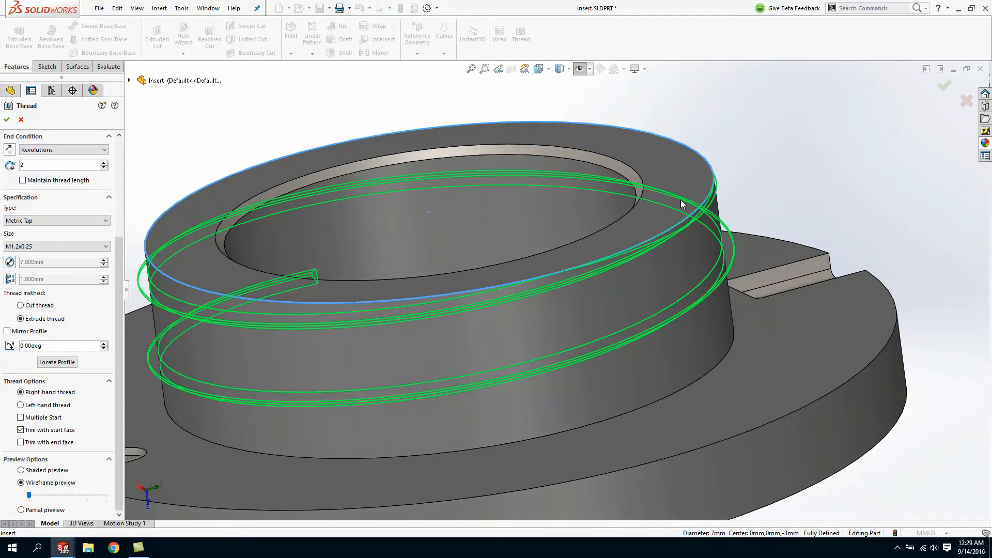
pyautogui.click(30, 419)
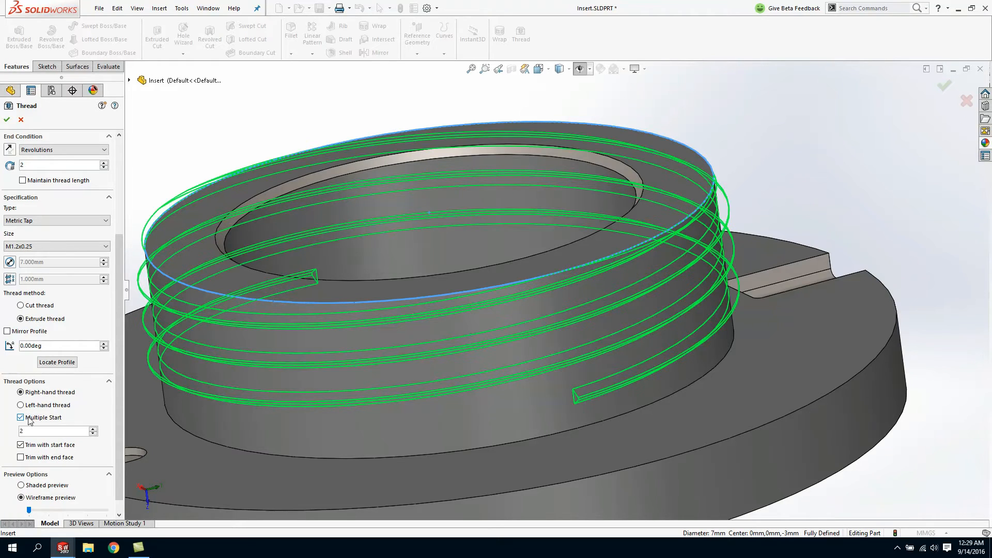
pyautogui.moveTo(482, 402); pyautogui.dragTo(493, 384, button='middle')
pyautogui.scroll(2, 493, 384)
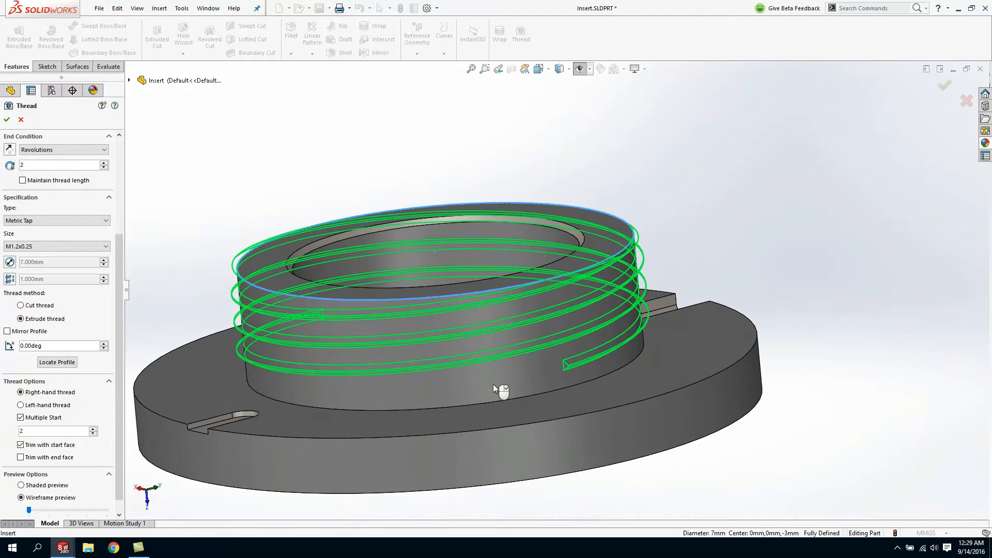
pyautogui.click(7, 120)
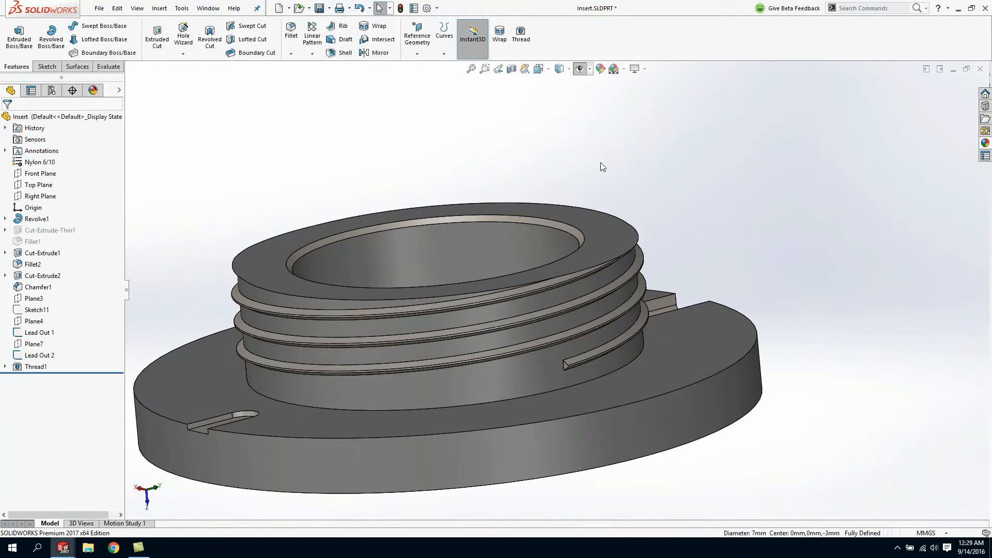
# Step: Show the hidden sketches around the extruded thread and bring its open end face into close view
pyautogui.moveTo(591, 274); pyautogui.dragTo(624, 286, button='middle')
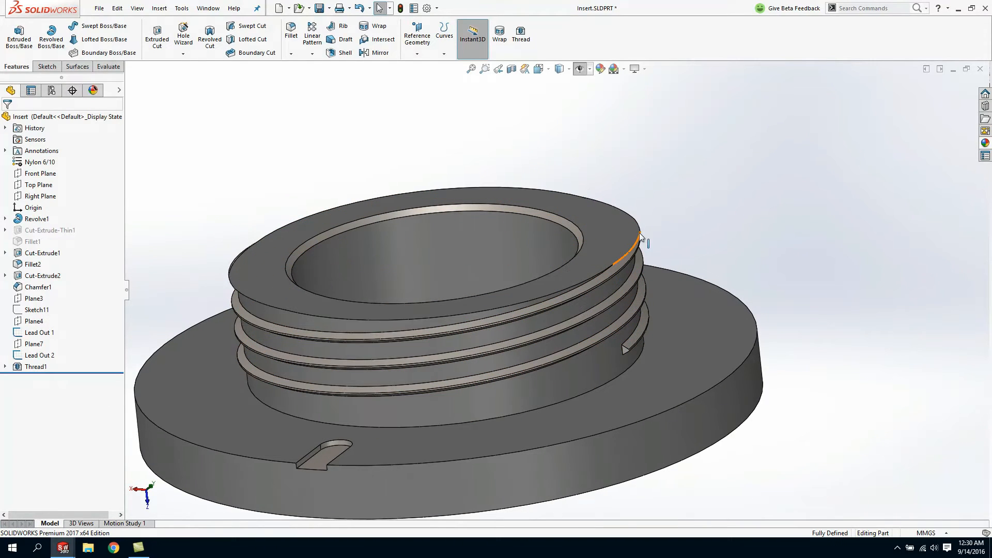
pyautogui.moveTo(251, 292)
pyautogui.mouseDown(button='middle')
pyautogui.moveTo(245, 264)
pyautogui.moveTo(239, 282)
pyautogui.mouseUp(button='middle')
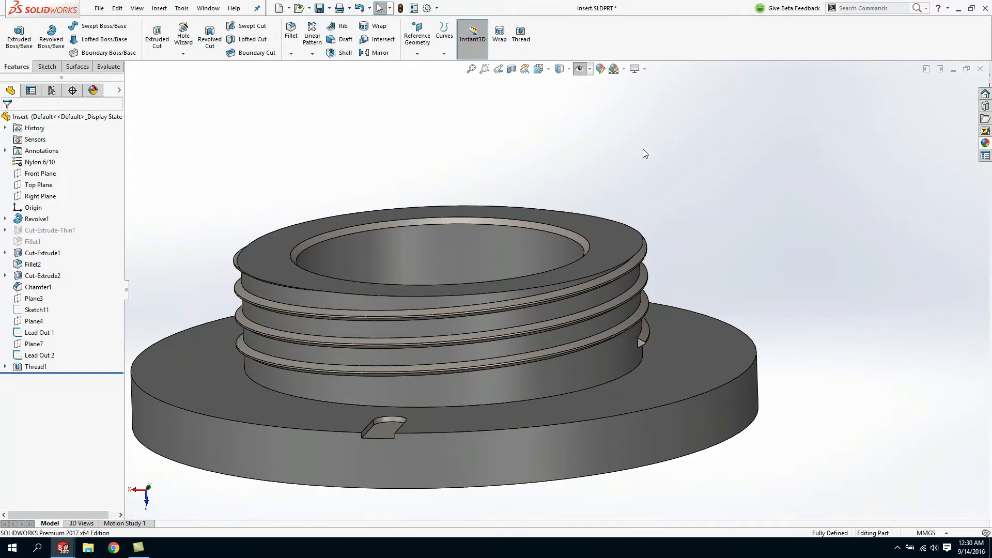
pyautogui.click(579, 69)
pyautogui.scroll(-3, 733, 326)
pyautogui.scroll(-3, 635, 341)
pyautogui.scroll(-3, 613, 316)
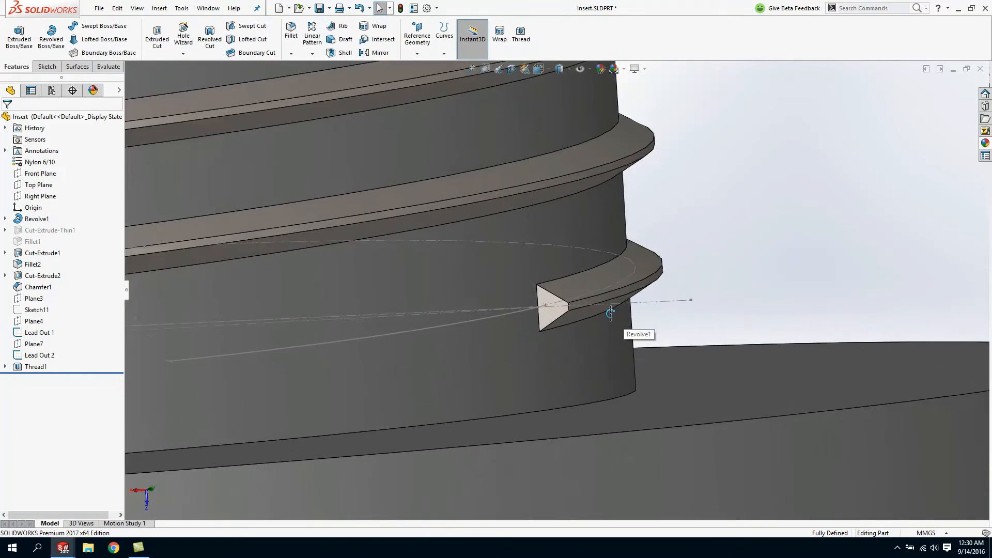
pyautogui.scroll(-3, 547, 341)
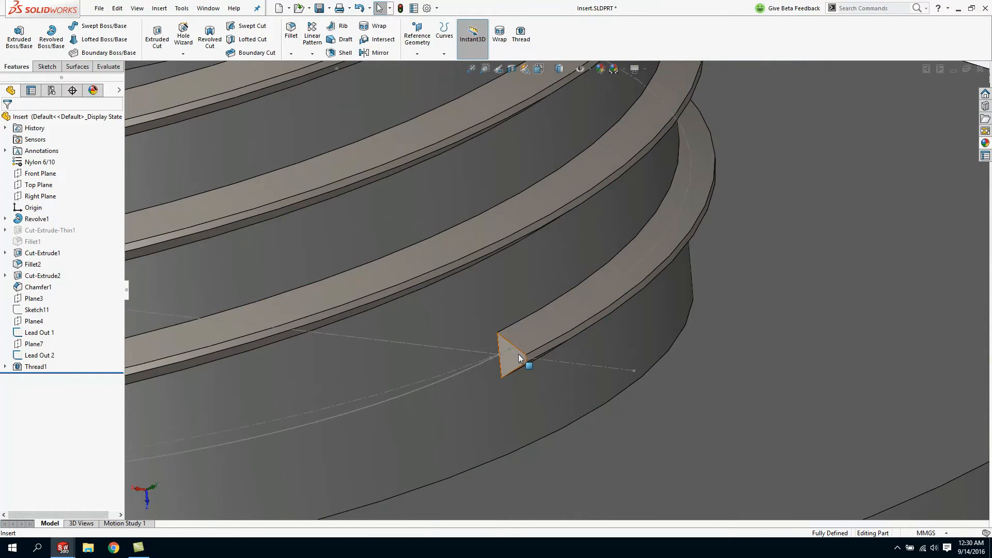
pyautogui.click(520, 356)
pyautogui.scroll(5, 670, 327)
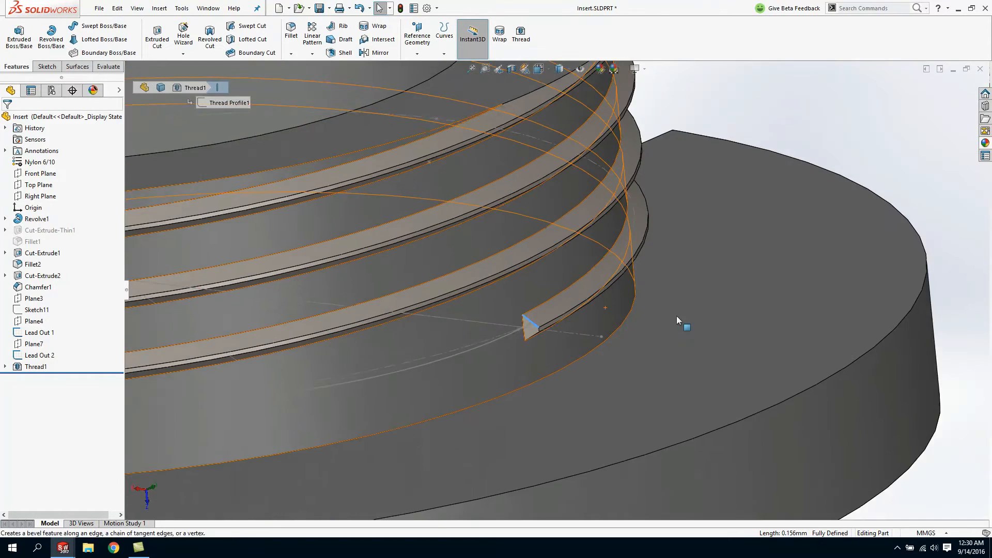
pyautogui.click(840, 187)
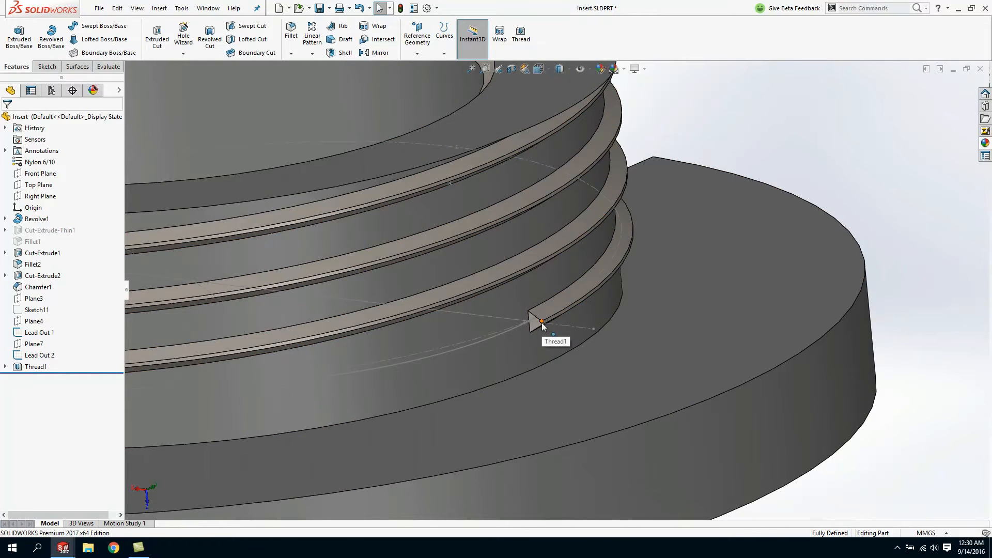
# Step: Sweep the thread's triangular end face along the Lead Out 2 sketch as a boss
pyautogui.scroll(-2, 537, 327)
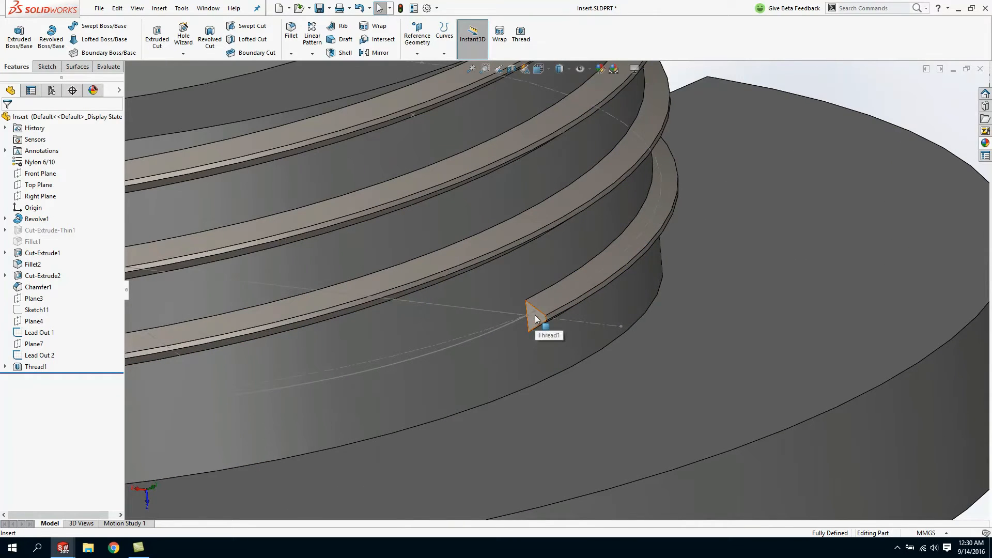
pyautogui.click(537, 327)
pyautogui.click(85, 30)
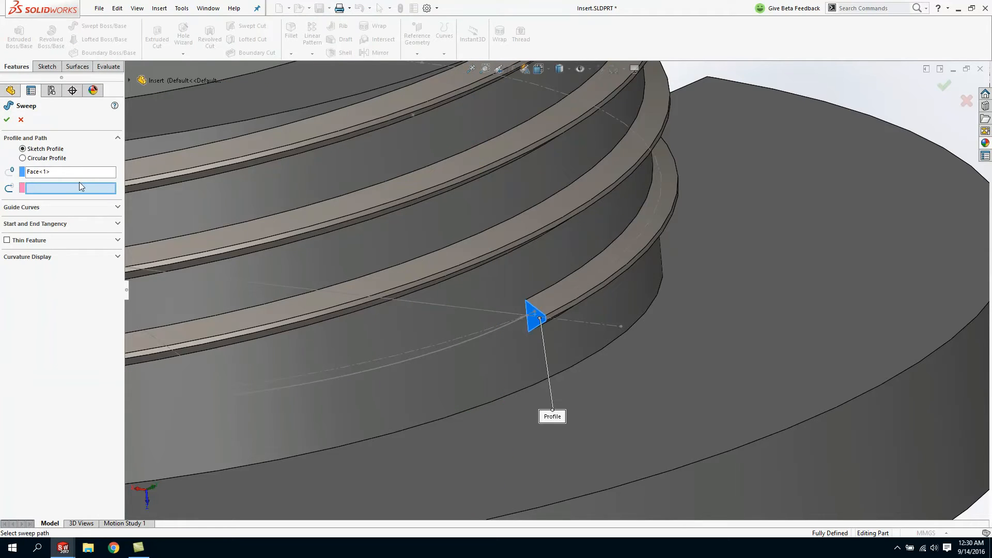
pyautogui.click(468, 340)
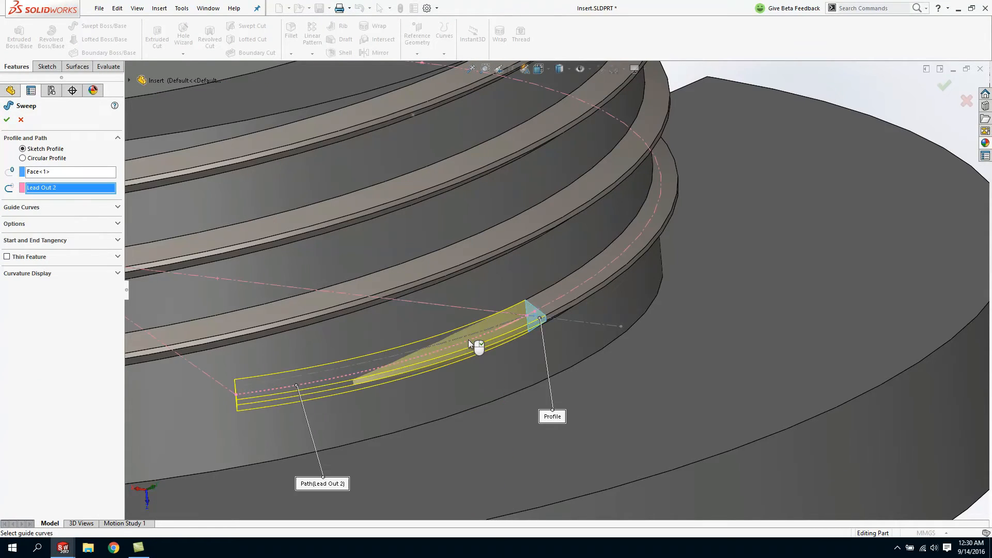
pyautogui.click(7, 119)
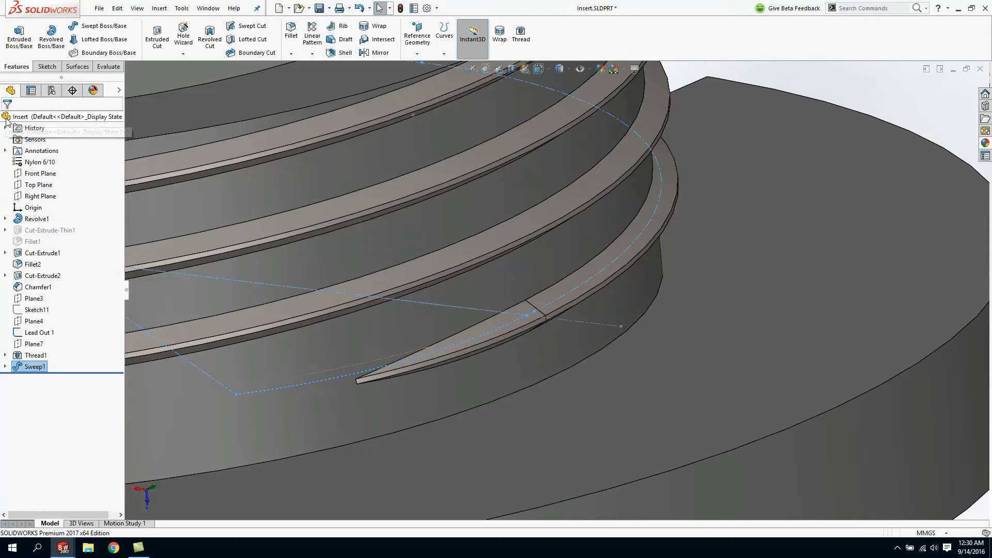
pyautogui.scroll(8, 519, 327)
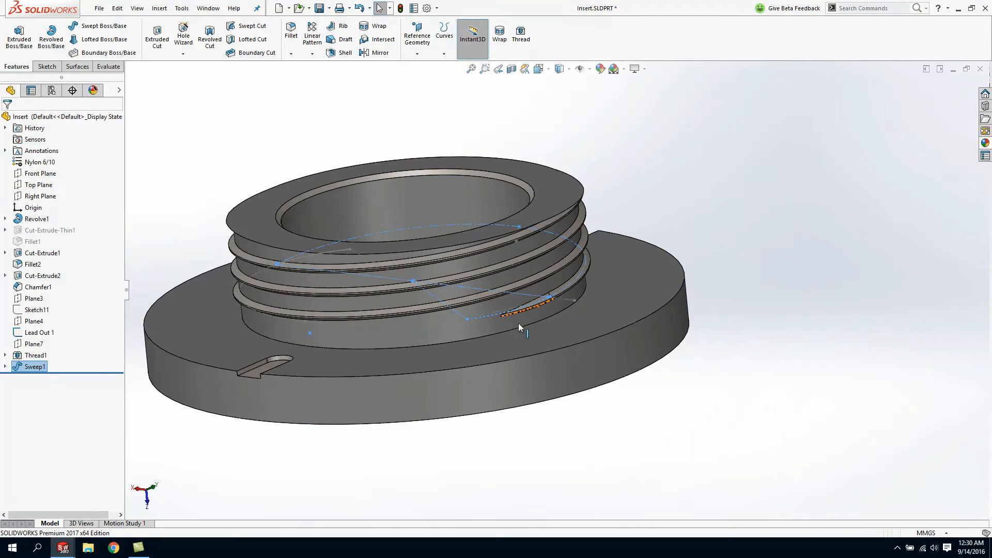
# Step: Sweep the open end face of the other thread start along the Lead Out 1 sketch as a boss
pyautogui.moveTo(518, 325); pyautogui.dragTo(560, 300, button='middle')
pyautogui.scroll(-6, 560, 301)
pyautogui.scroll(-3, 560, 303)
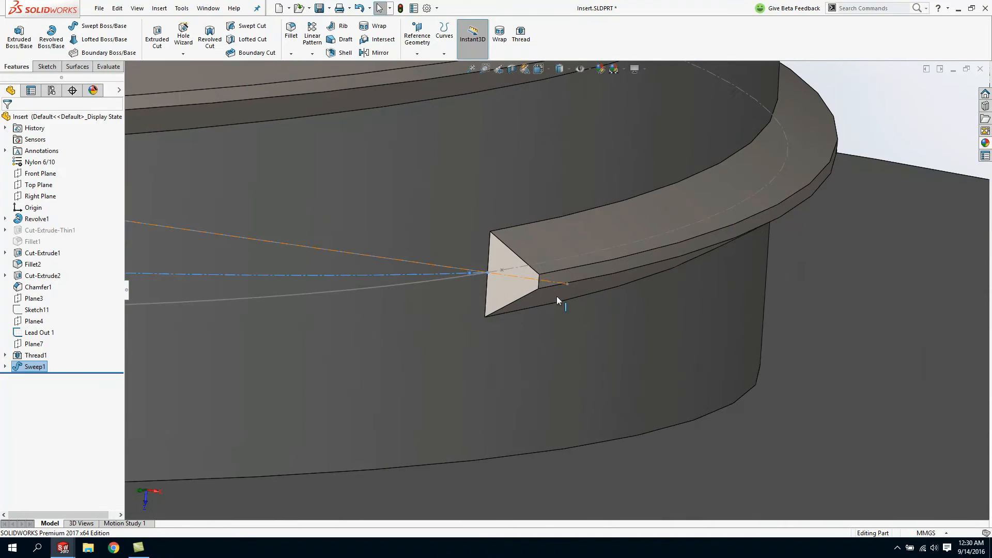
pyautogui.click(505, 296)
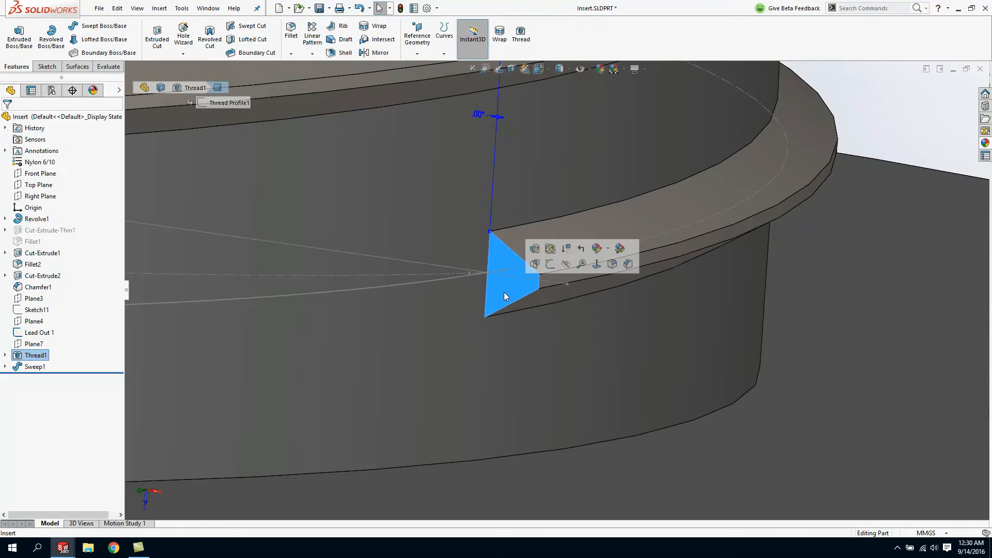
pyautogui.click(107, 28)
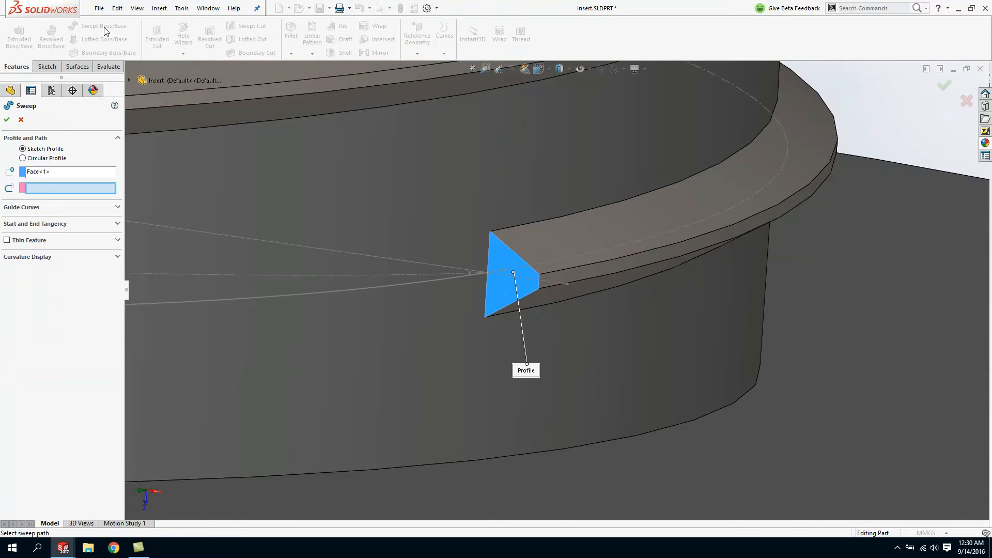
pyautogui.click(303, 295)
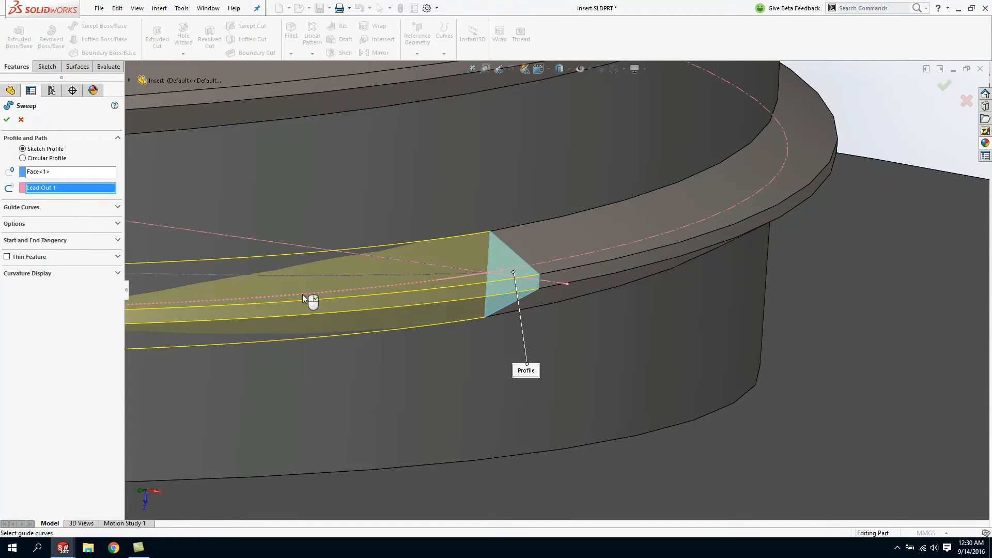
pyautogui.rightClick(302, 293)
pyautogui.scroll(6, 302, 293)
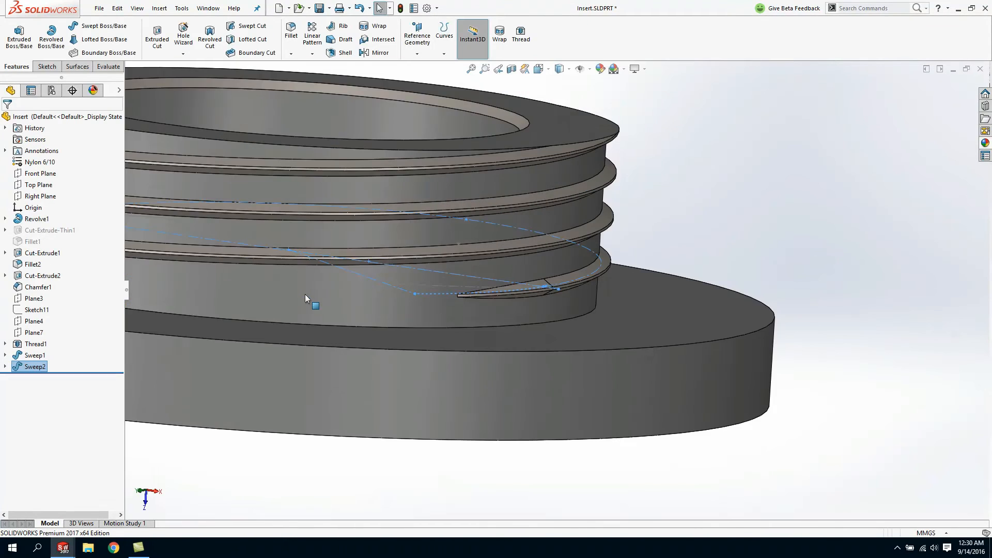
# Step: Start a circular pattern of the flange's rounded slot cut about the inner bore face, with 8 equally spaced instances over 160 degrees
pyautogui.scroll(5, 561, 252)
pyautogui.moveTo(561, 252); pyautogui.dragTo(387, 366, button='middle')
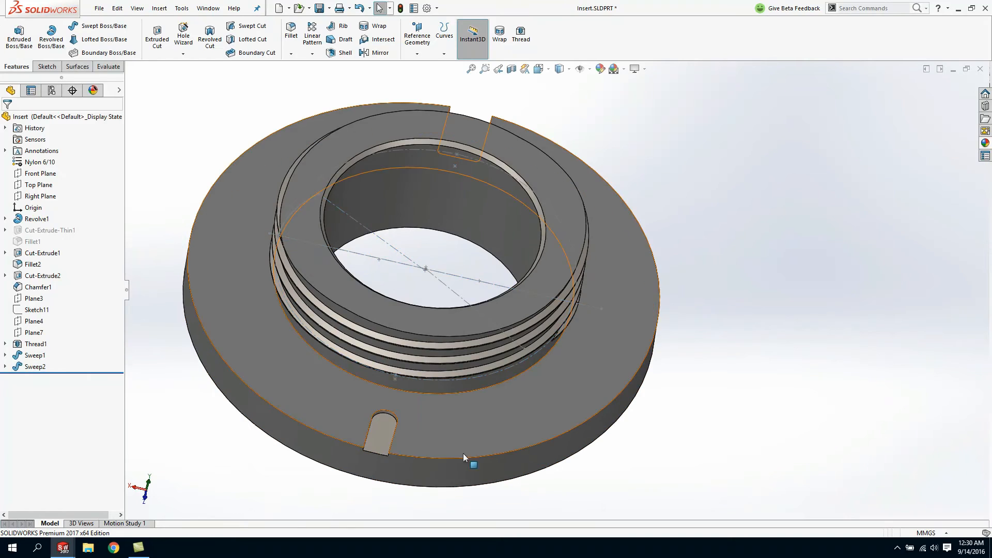
pyautogui.click(389, 432)
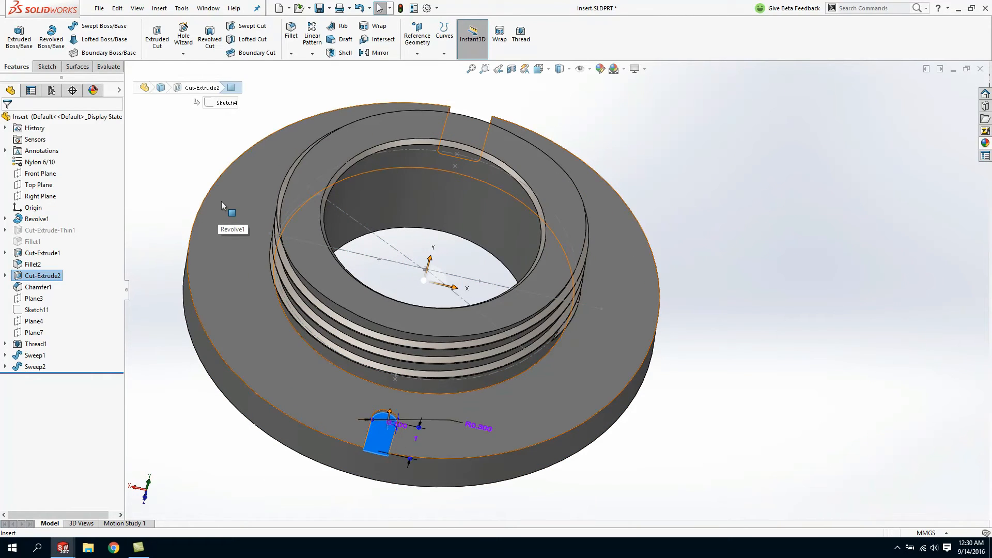
pyautogui.click(312, 54)
pyautogui.click(321, 78)
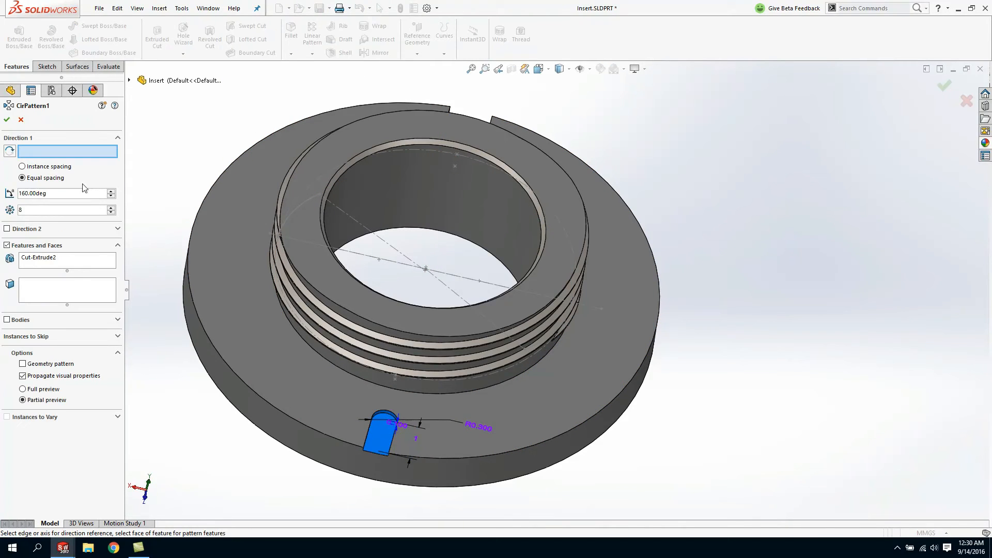
pyautogui.click(461, 186)
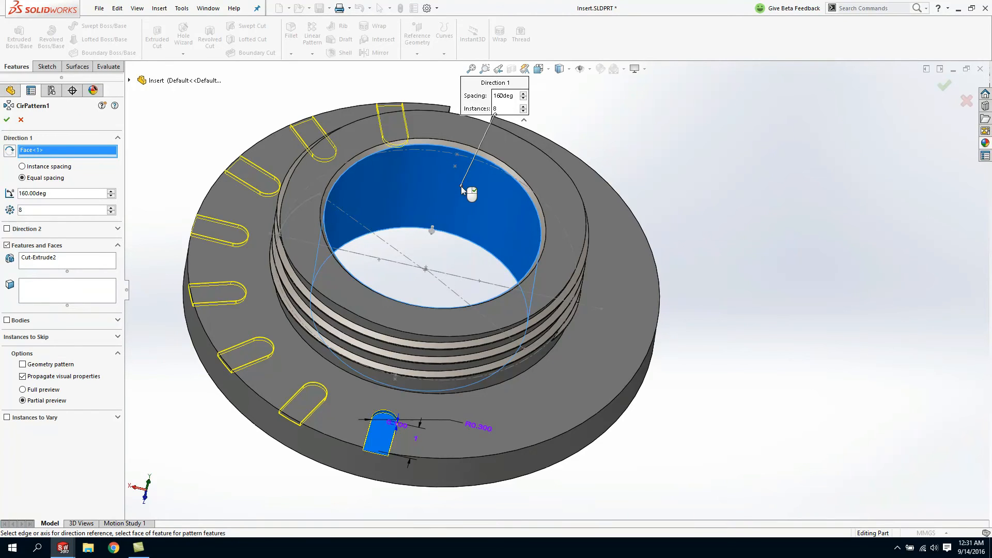
# Step: Add a second direction to the circular pattern with 6 instances at 15-degree instance spacing
pyautogui.click(7, 229)
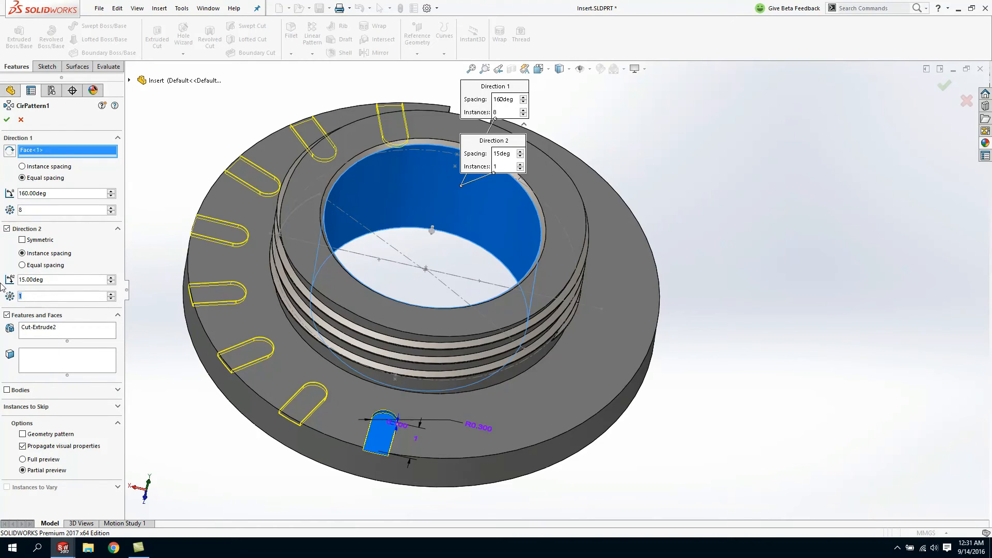
pyautogui.write('6')
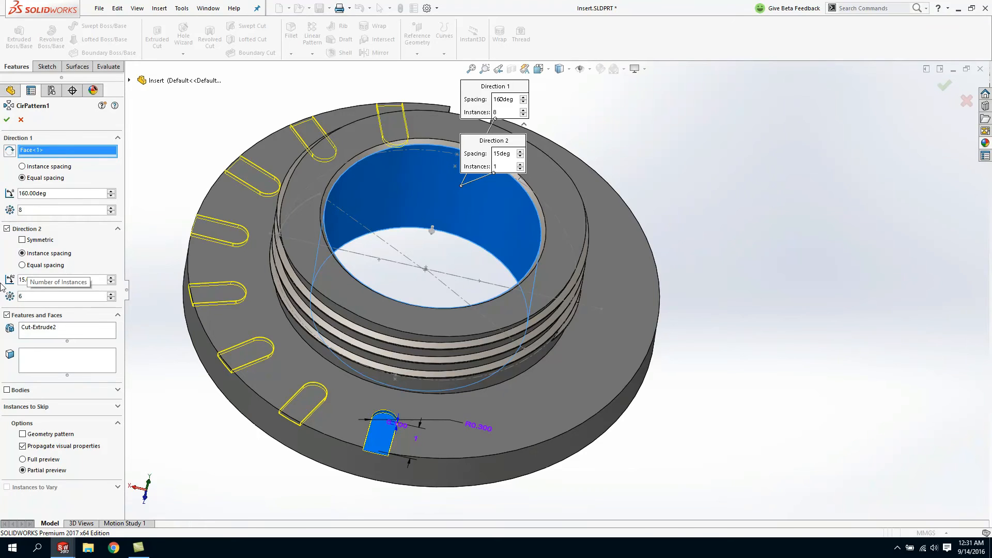
pyautogui.press('Return')
# Step: Make the second pattern direction symmetric with the first and create the circular slot pattern
pyautogui.moveTo(586, 416)
pyautogui.mouseDown(button='middle')
pyautogui.moveTo(601, 408)
pyautogui.moveTo(587, 419)
pyautogui.mouseUp(button='middle')
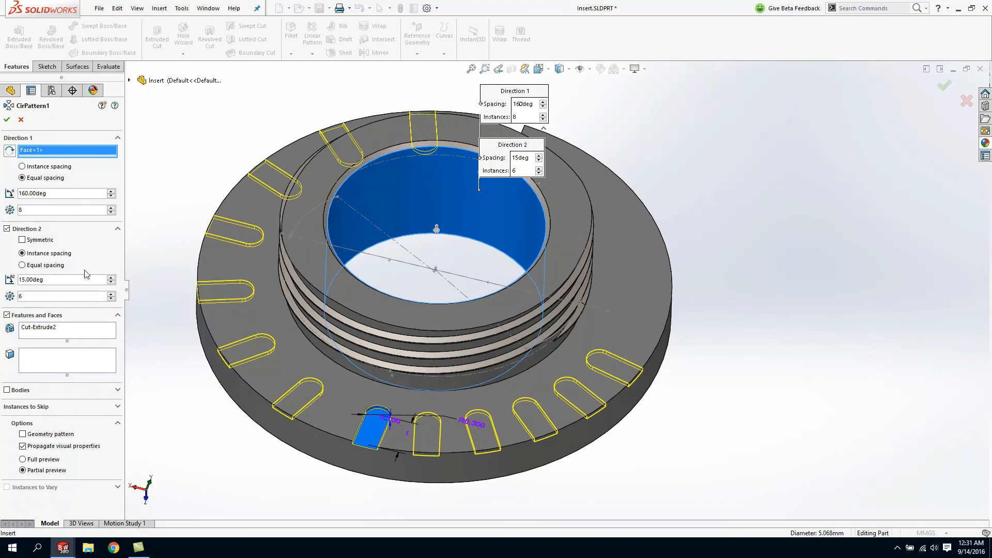
pyautogui.click(22, 240)
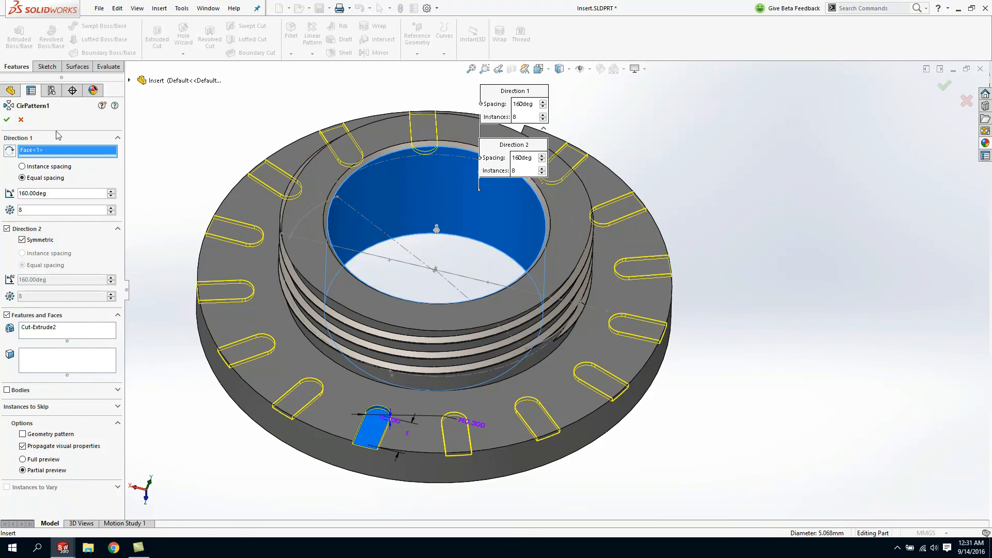
pyautogui.click(7, 120)
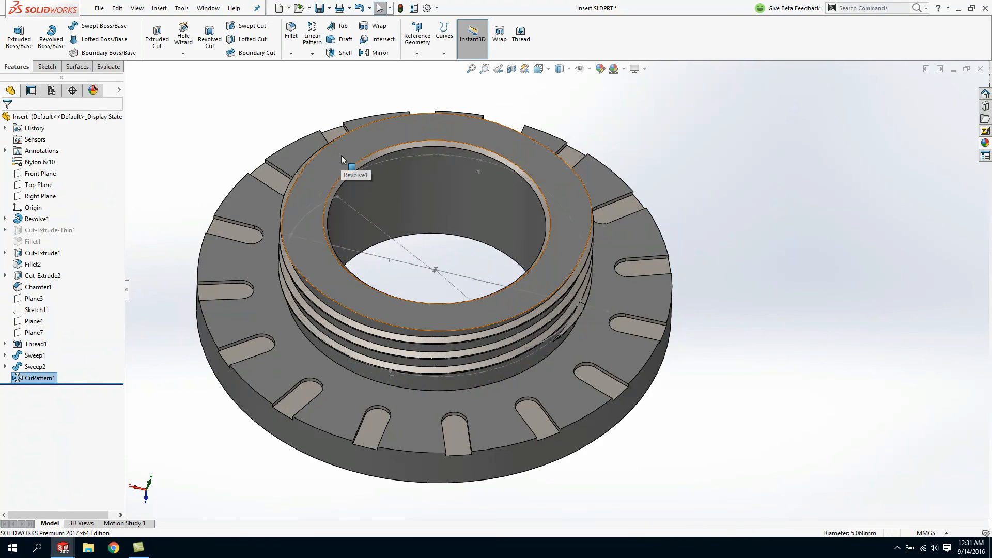